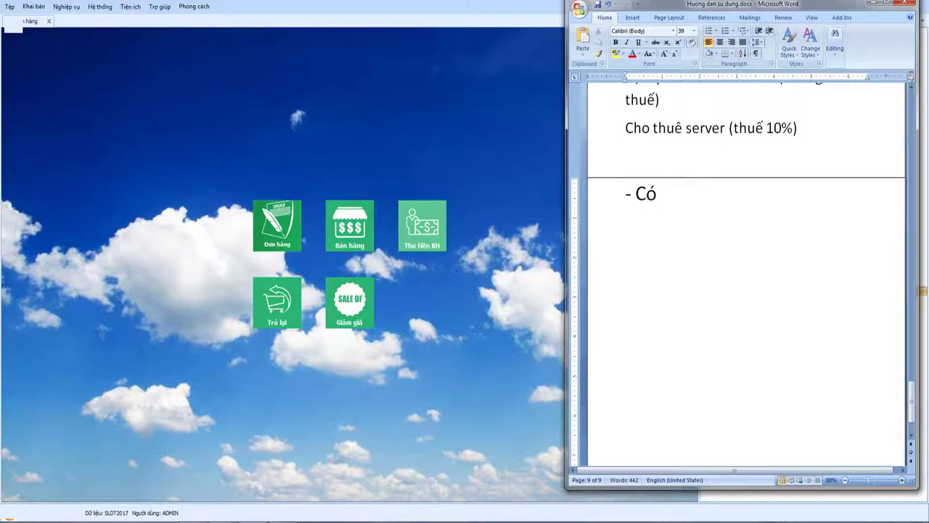
Step: Complete the last bullet in the Word document to read "- Có một số đơn vị theo dõi công nợ theo từng hóa đơn:"
type("mô")
type("t số ")
type("khách")
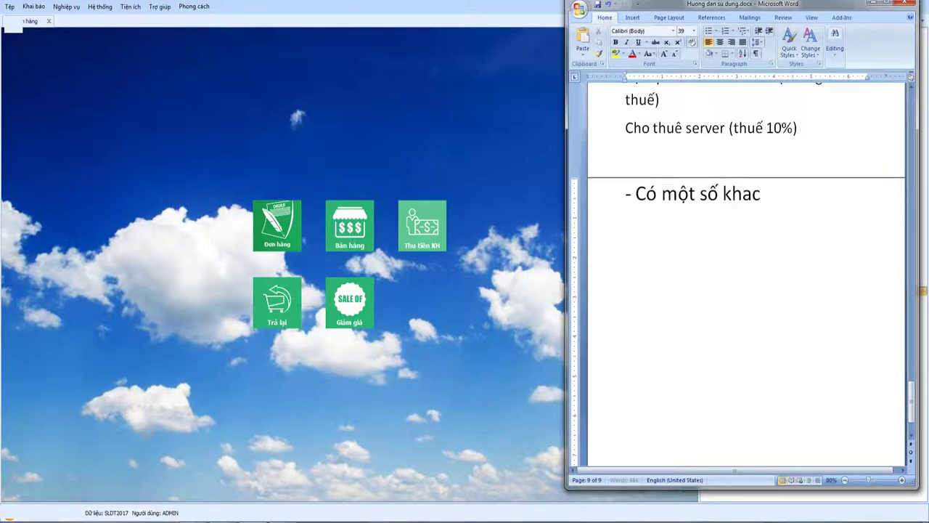
key("BackSpace")
key("BackSpace")
key("BackSpace")
key("BackSpace")
key("BackSpace")
type("đơn vịu")
key("BackSpace")
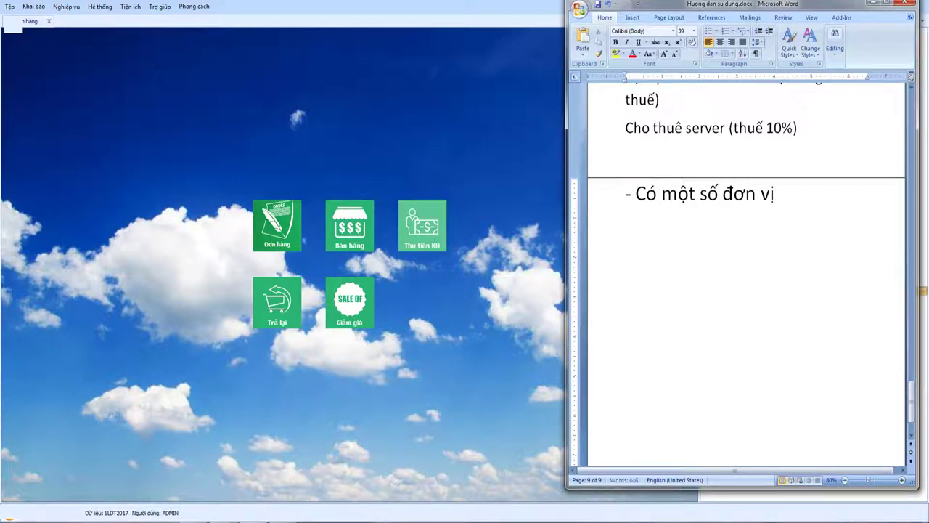
type("theo dõi công")
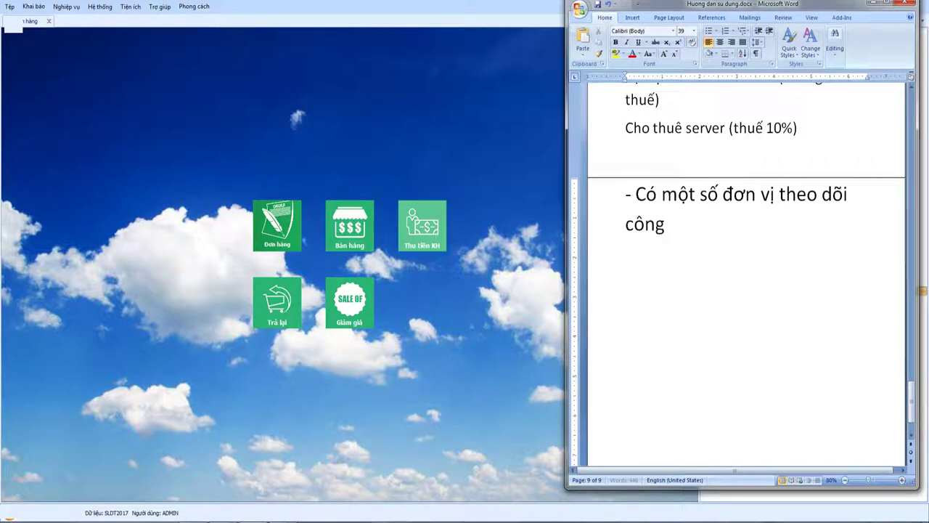
type(" nợ theo ")
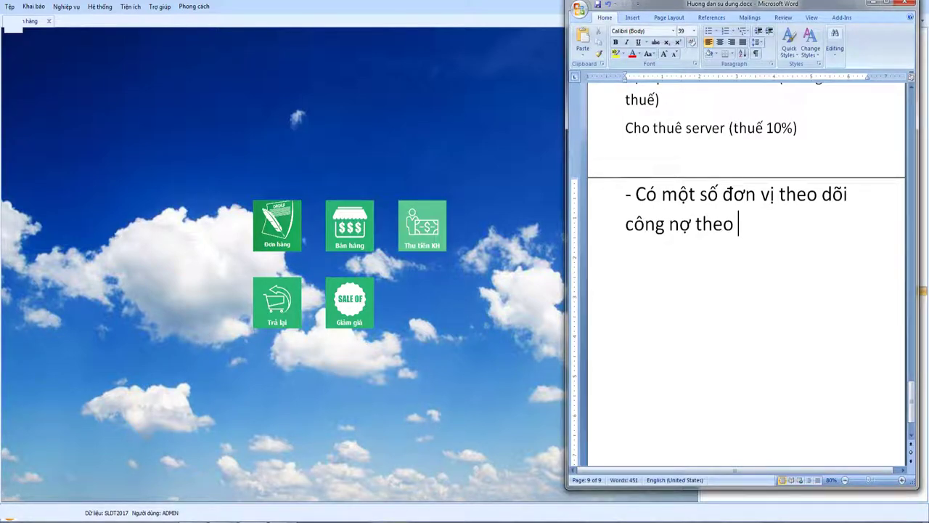
type("từng hoas đơn:")
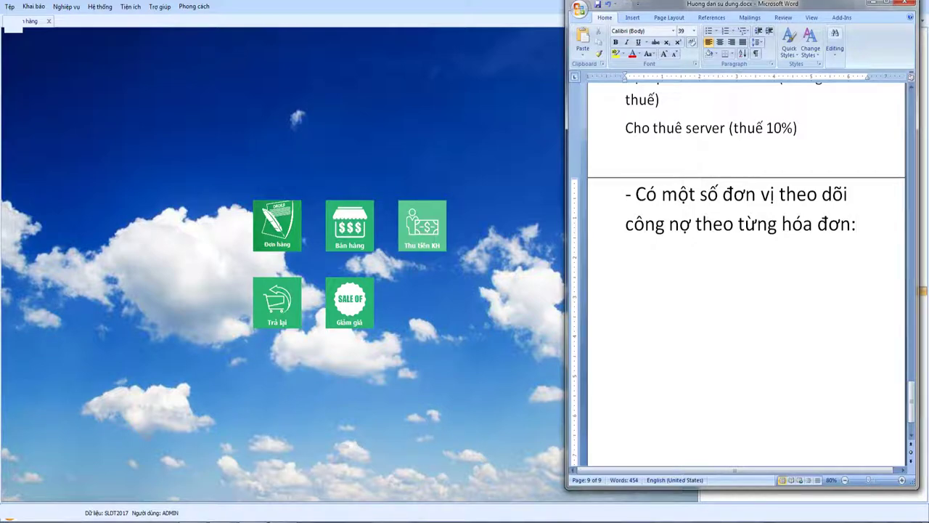
key("Return")
Step: Leave the sales module for the accounting main screen, view the Phiếu thu list in the Tiền mặt module, and return to the main screen
left_click(48, 21)
left_click(48, 21)
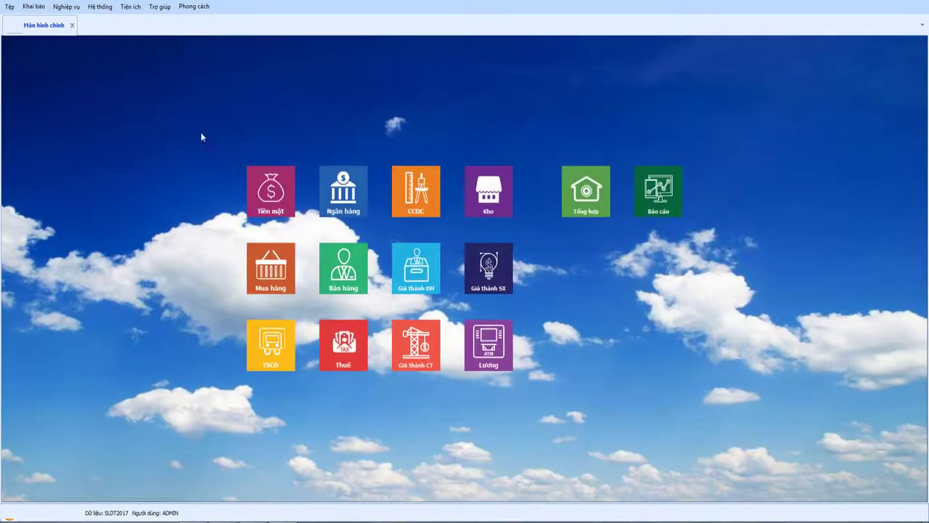
left_click(283, 196)
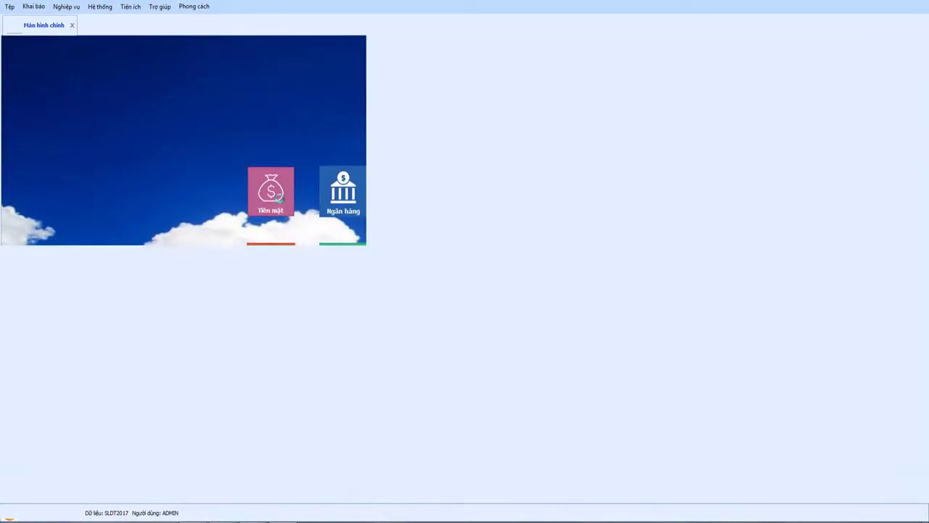
left_click(311, 266)
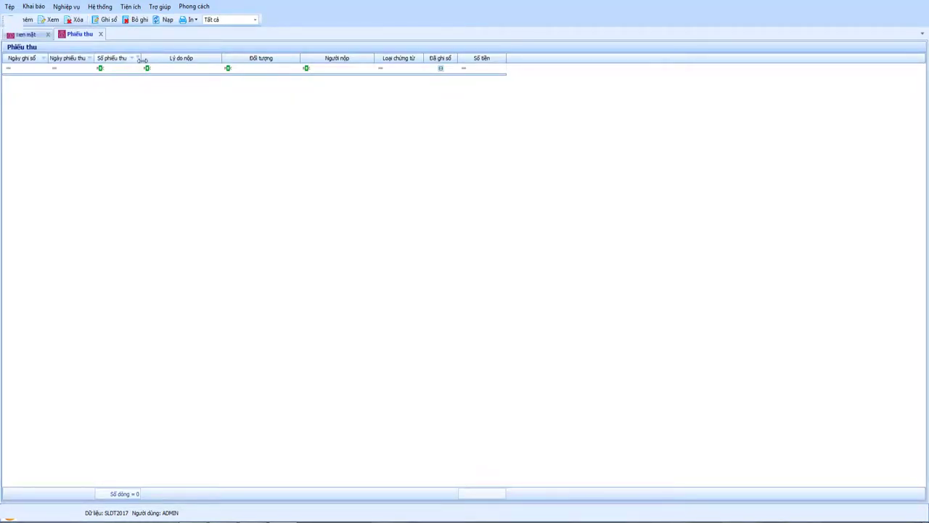
left_click(100, 34)
left_click(48, 21)
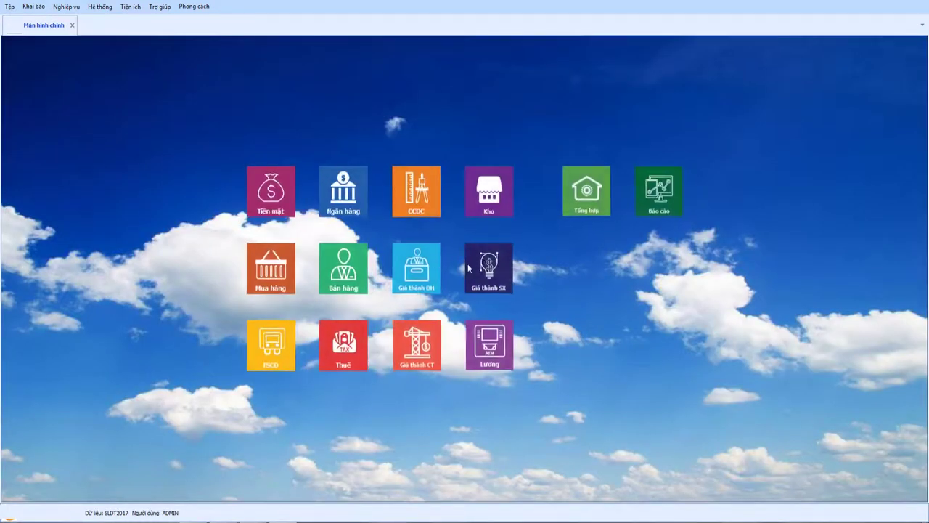
Step: Enter the Bán hàng module, view its customer payment list (Thu tiền KH), and close the list
left_click(355, 274)
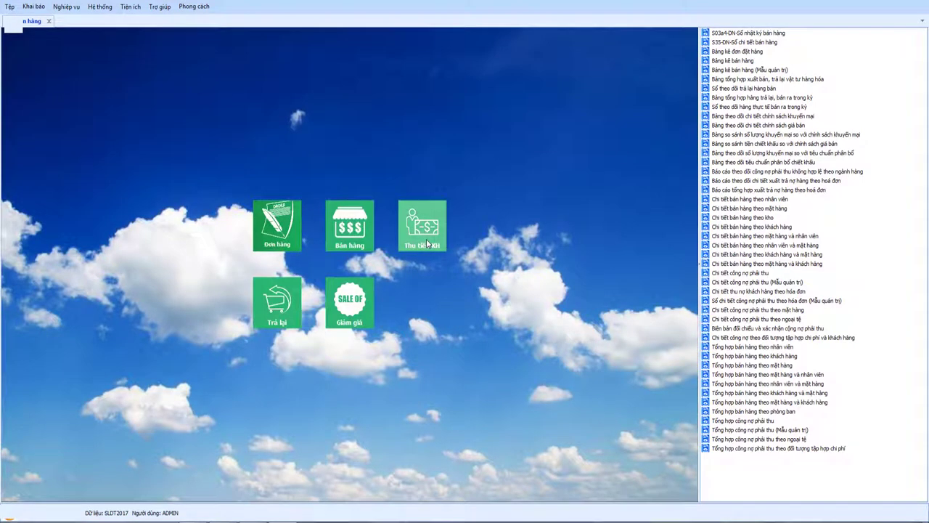
left_click(428, 244)
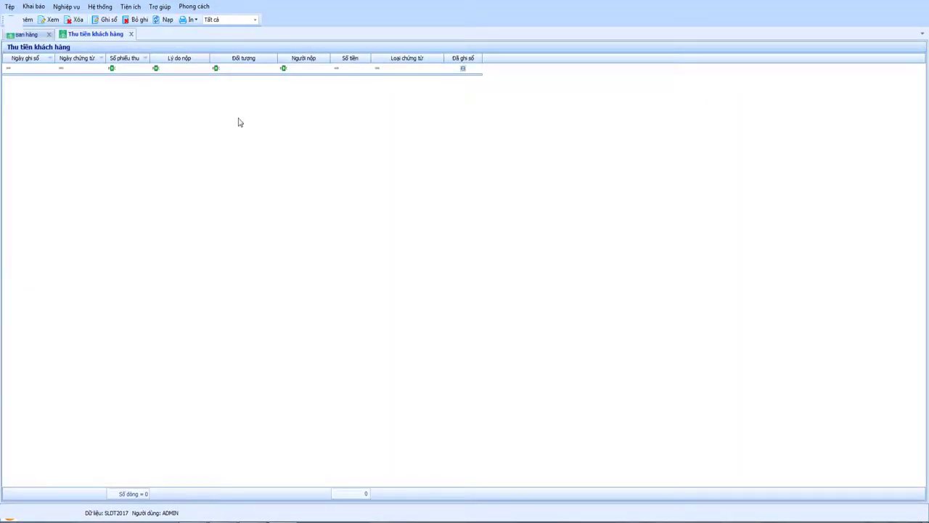
left_click(132, 35)
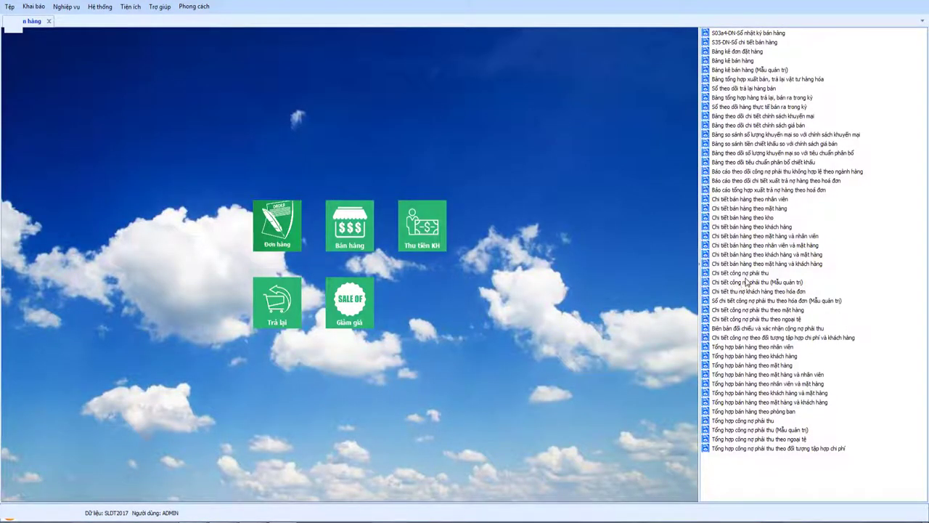
Step: View the report "Chi tiết thu nợ khách hàng theo hóa đơn" for Năm nay with all customers selected, and close it
left_click(756, 293)
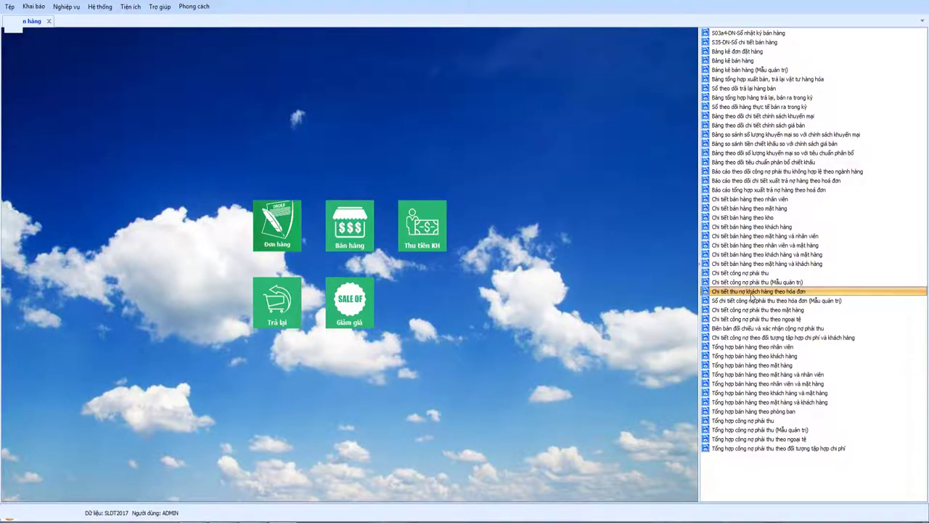
key("Return")
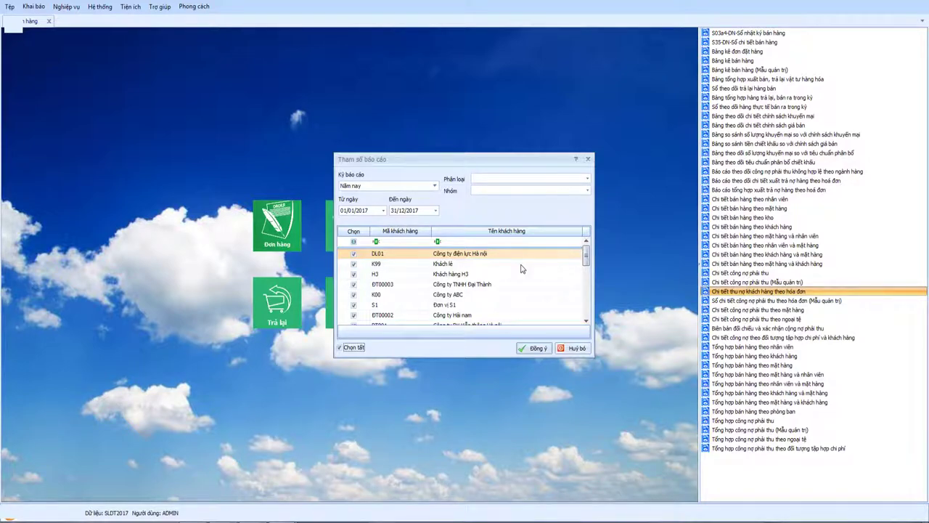
left_click(534, 348)
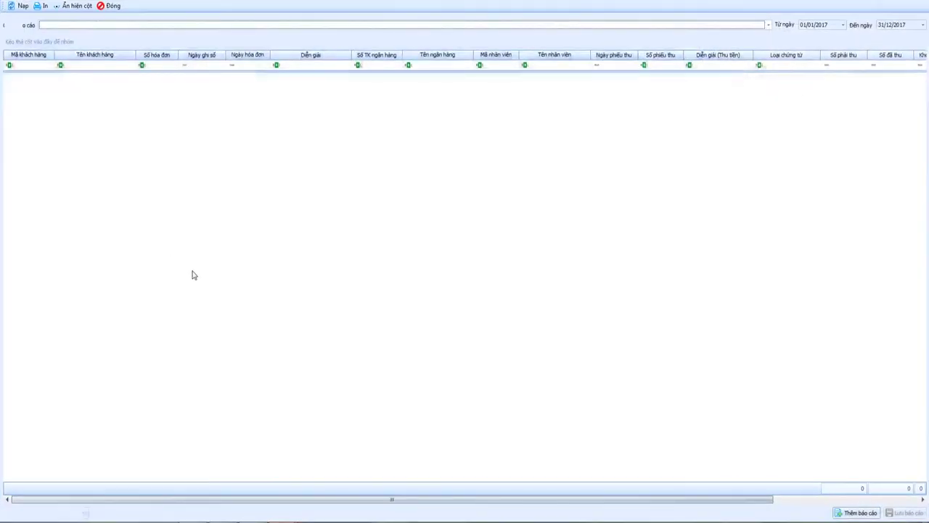
left_click(110, 6)
Step: Add a new receipt in the customer payment list (Thu tiền KH) with the payment method Chuyển khoản
left_click(421, 227)
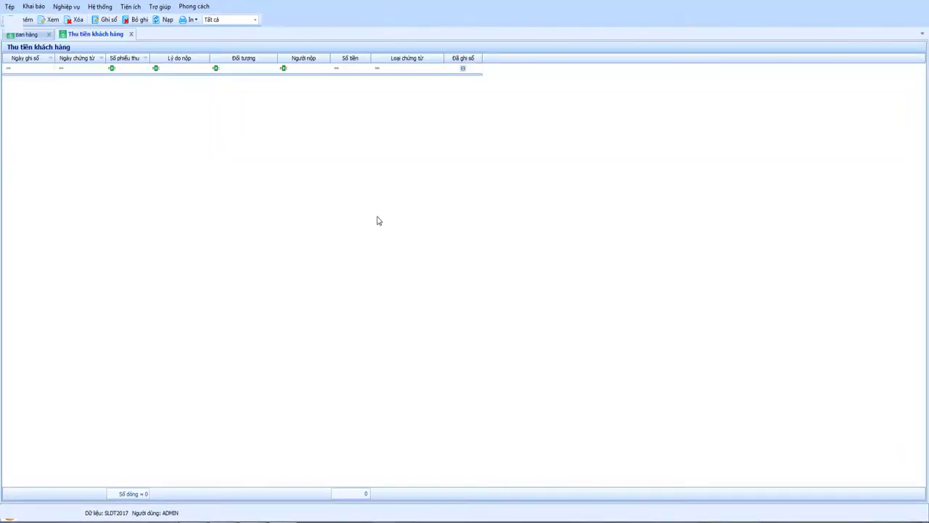
right_click(247, 126)
left_click(276, 134)
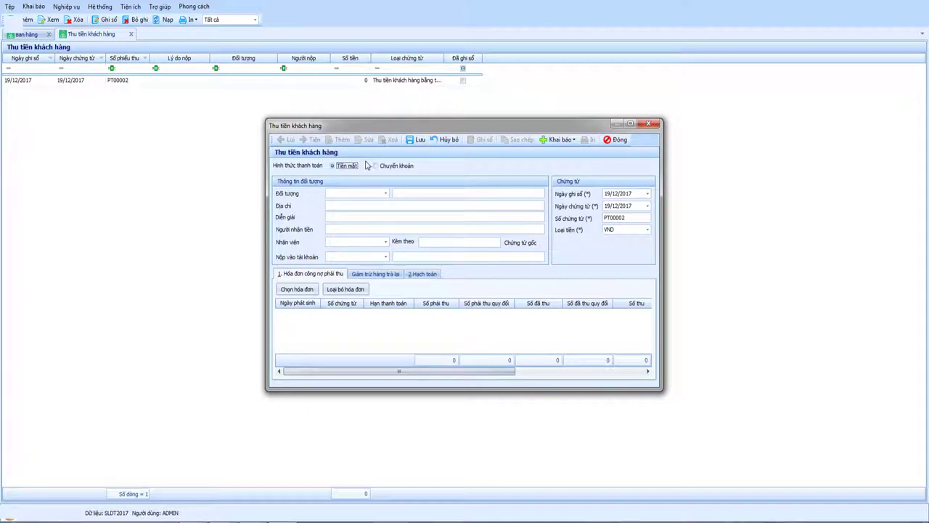
left_click(375, 165)
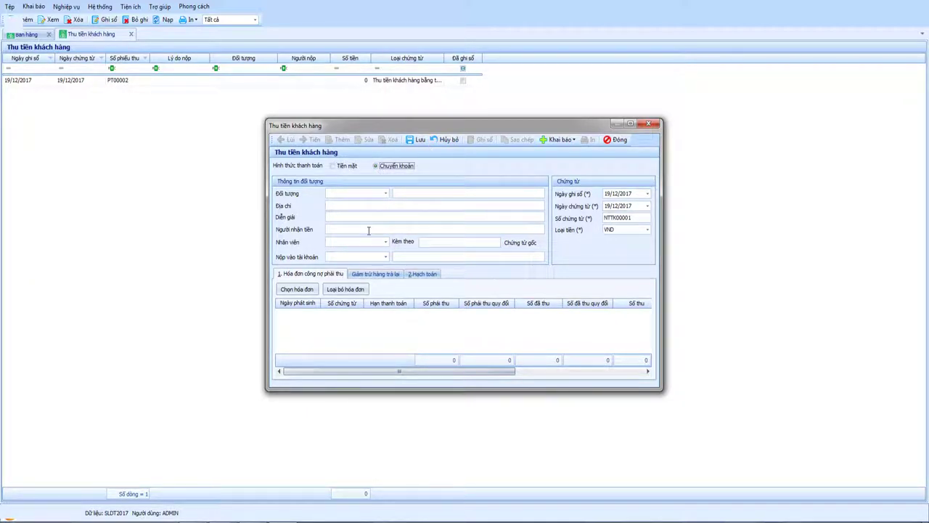
Step: Set the receipt's Đối tượng to Công ty DV Viễn thông Hà nội
left_click(385, 194)
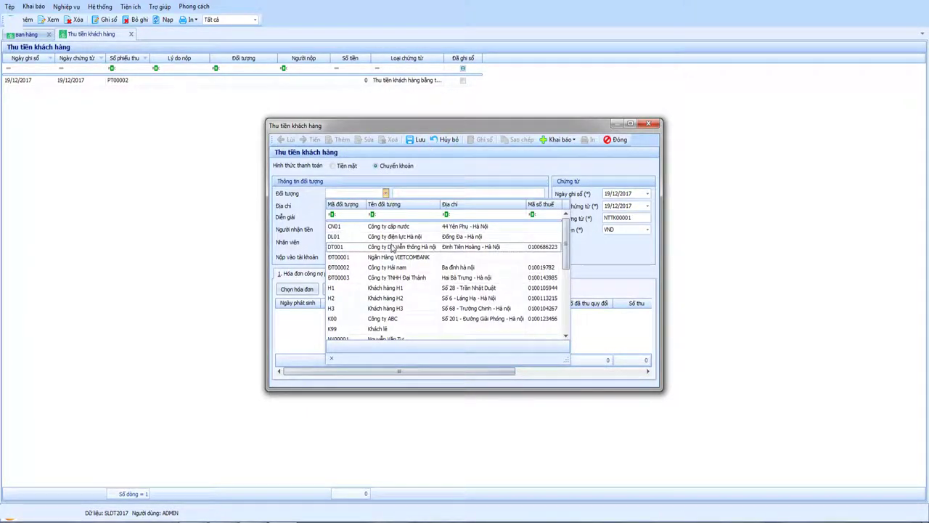
left_click(392, 248)
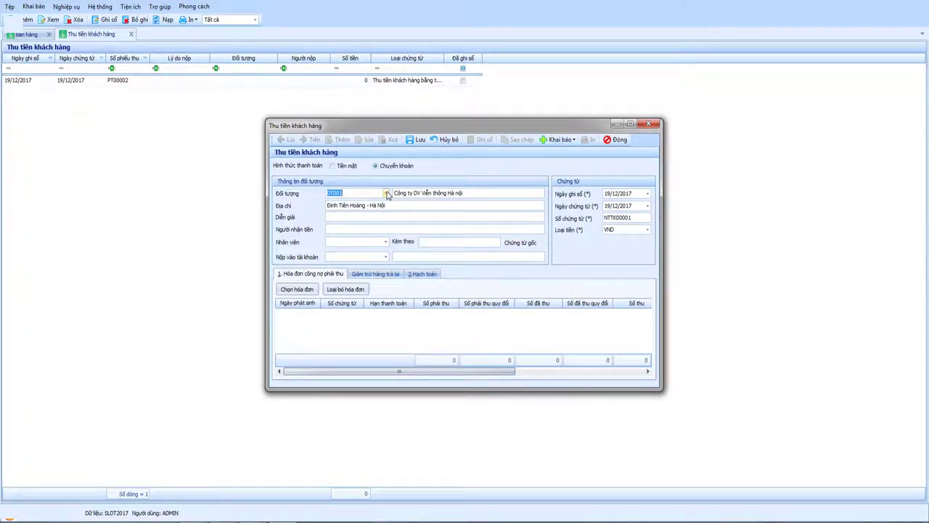
left_click_drag(457, 128, 426, 128)
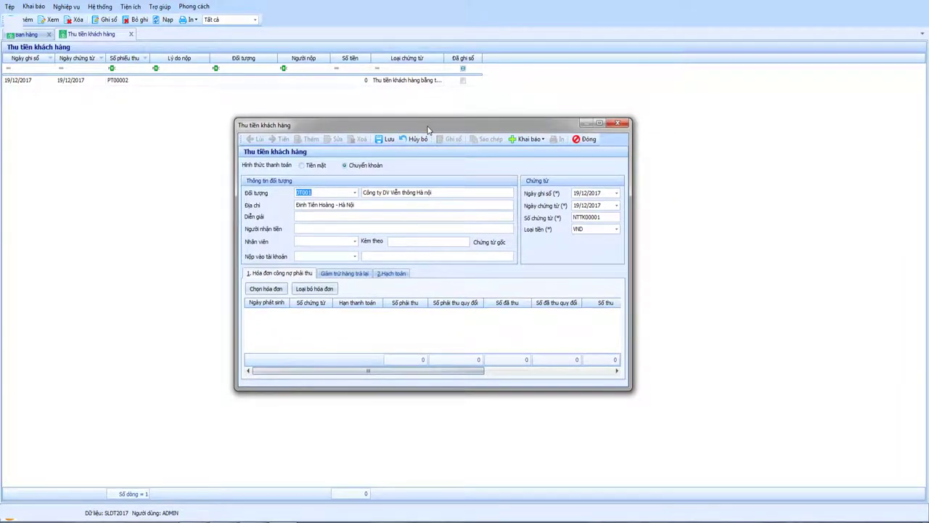
Step: Add the customer's outstanding sales invoice dated 18/12/2017 to the receipt
left_click(266, 290)
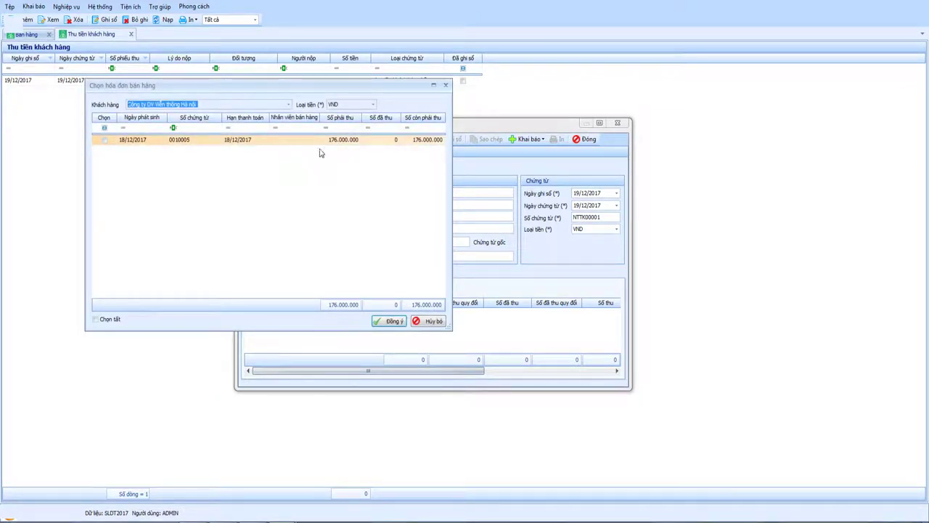
left_click_drag(282, 87, 369, 111)
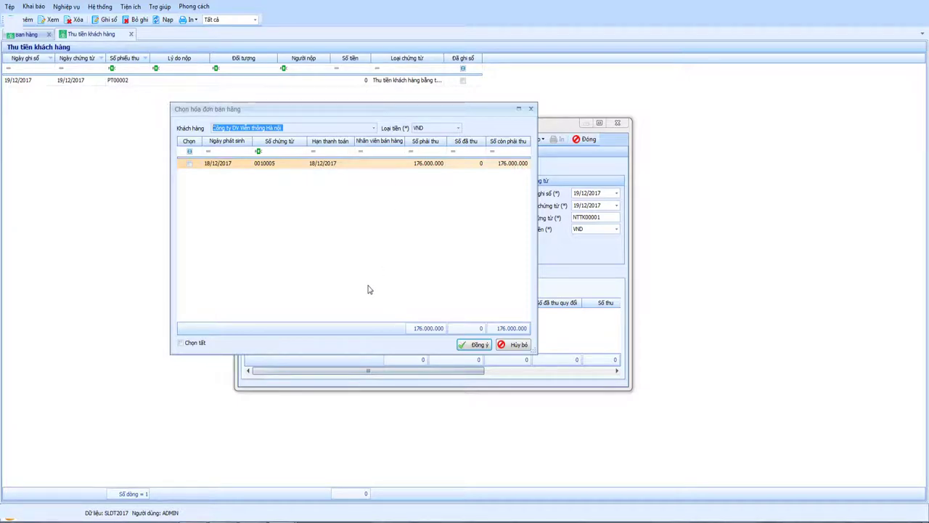
left_click(418, 166)
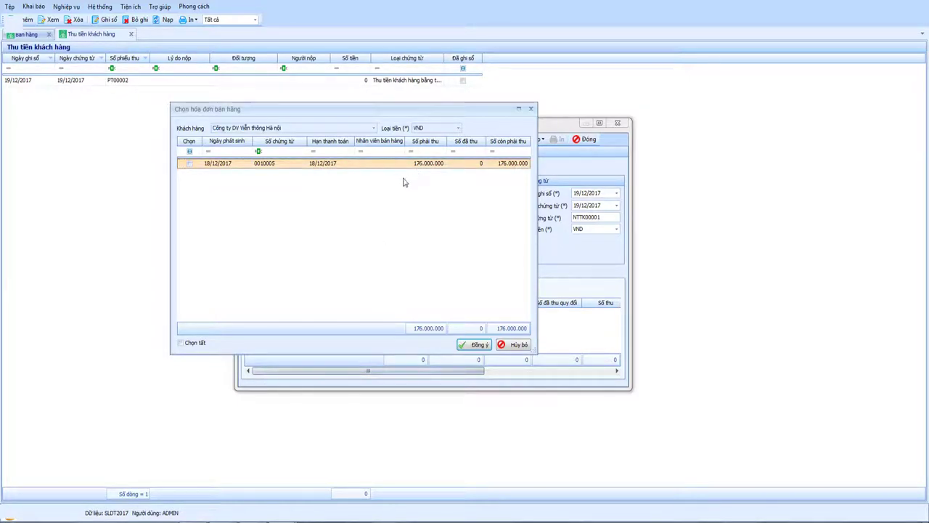
left_click(189, 163)
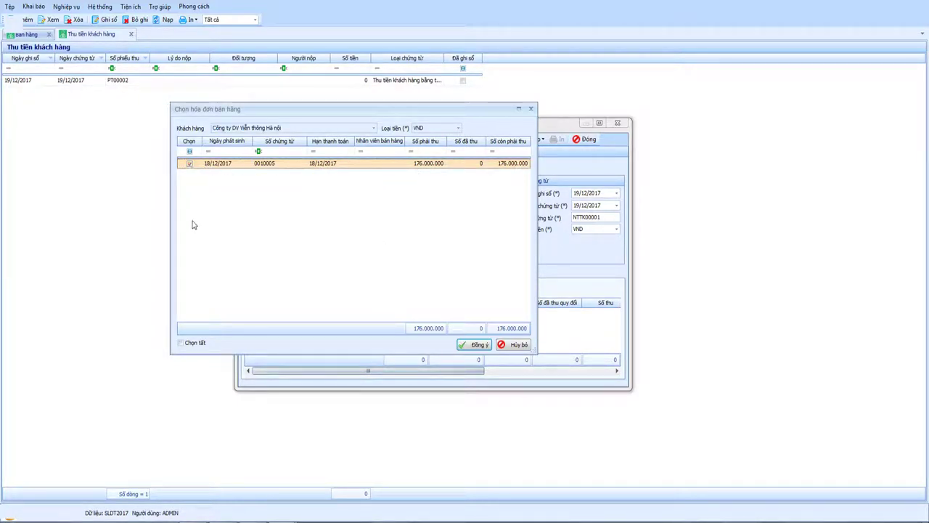
left_click(470, 345)
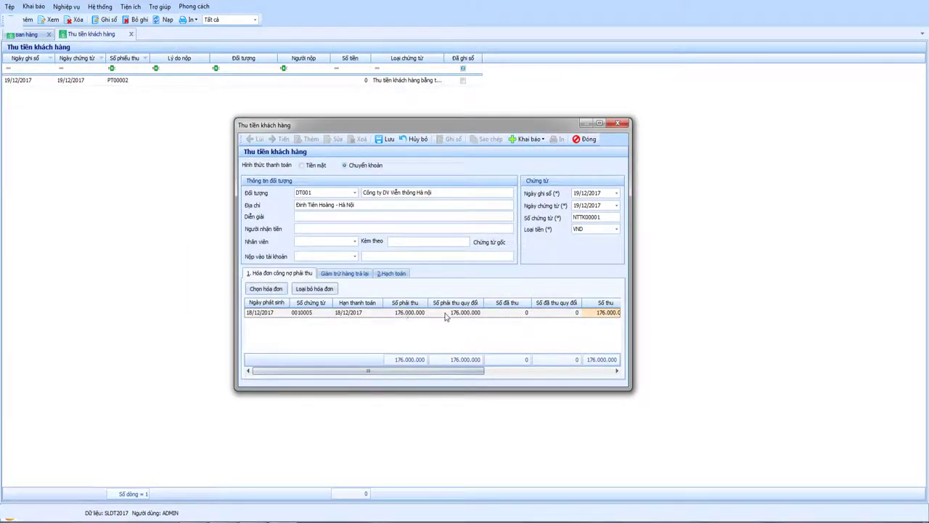
Step: Set the collected amount (Số thu) of the 18/12/2017 invoice to 100.000.000
left_click_drag(398, 372, 439, 372)
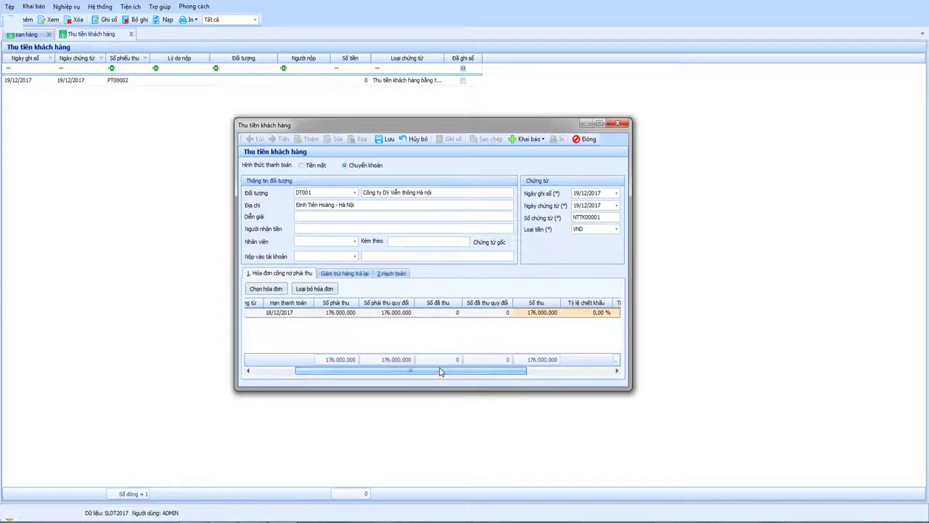
left_click(588, 229)
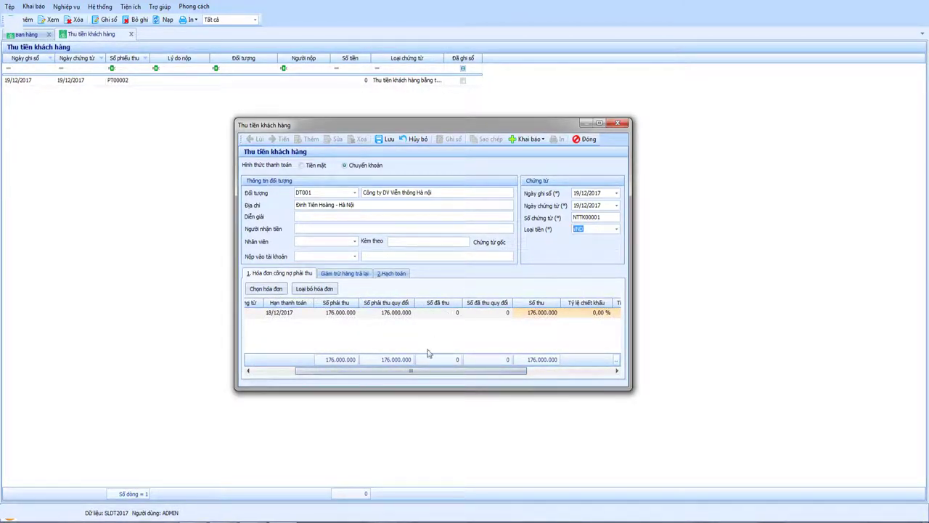
left_click_drag(411, 371, 444, 371)
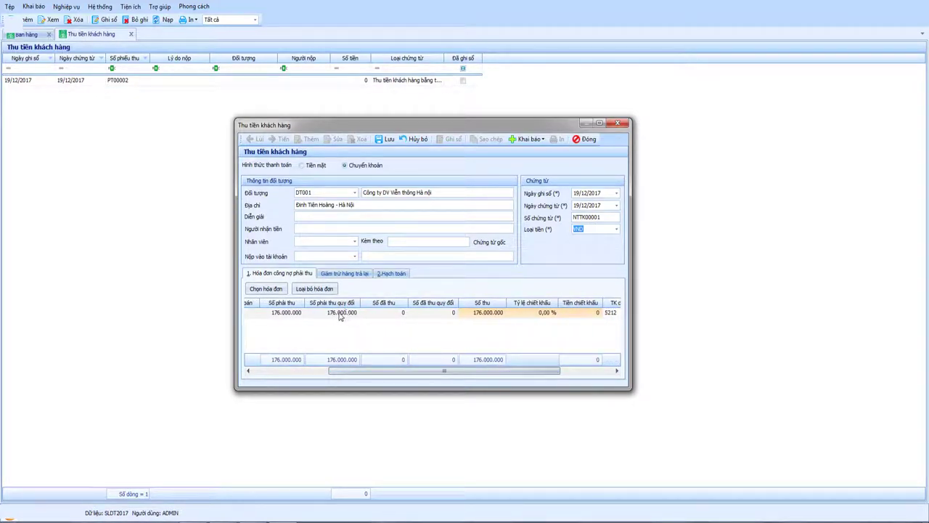
left_click(289, 313)
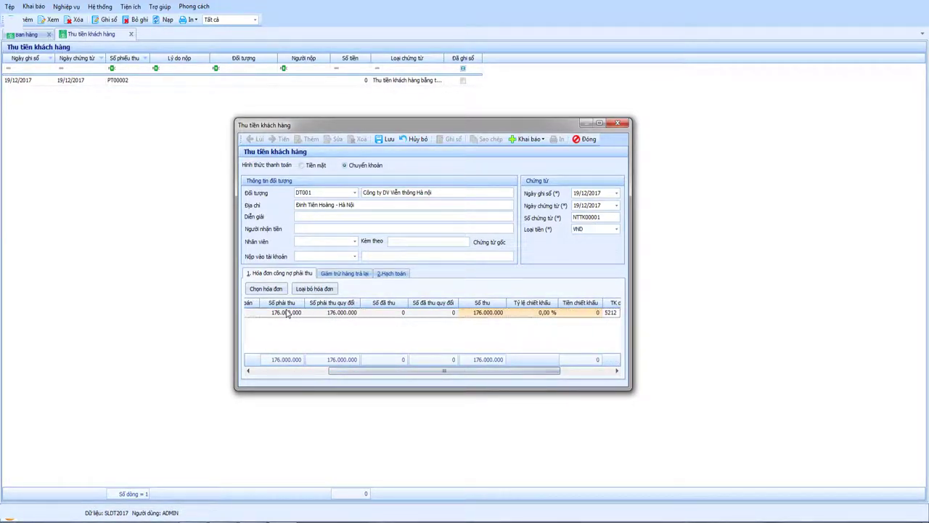
left_click(488, 313)
left_click_drag(466, 313, 504, 313)
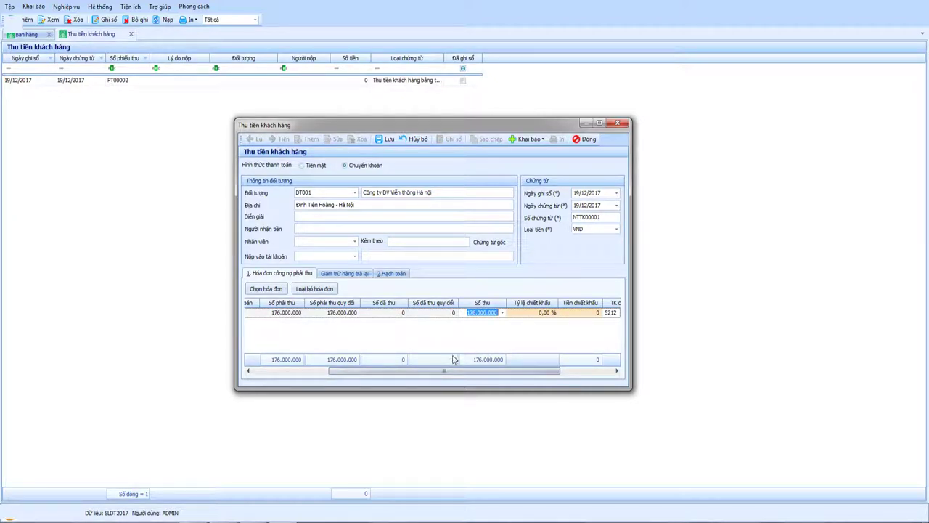
left_click_drag(445, 373, 470, 373)
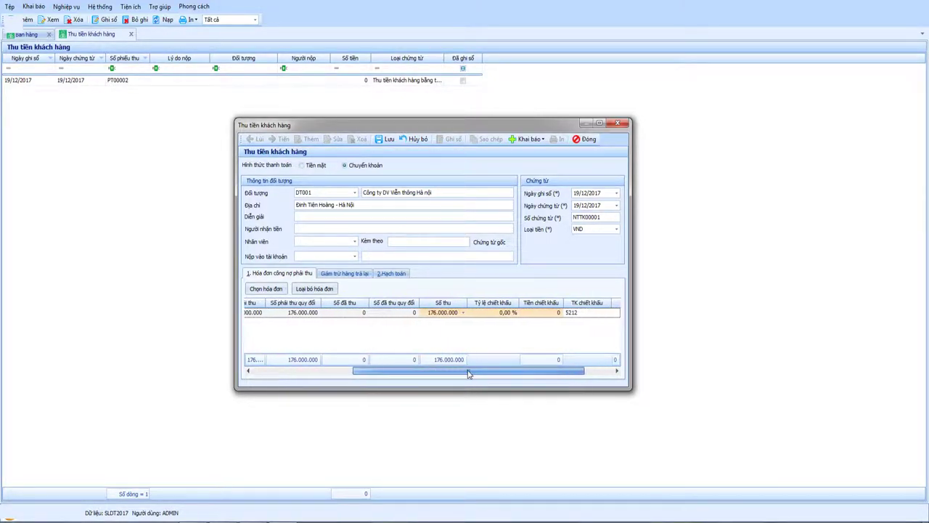
left_click(427, 312)
double_click(427, 312)
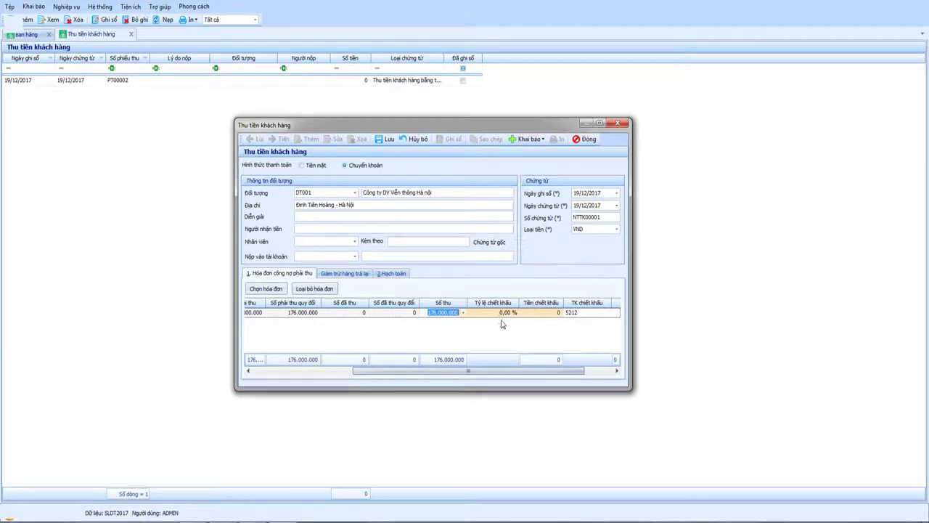
type("100000")
left_click(503, 324)
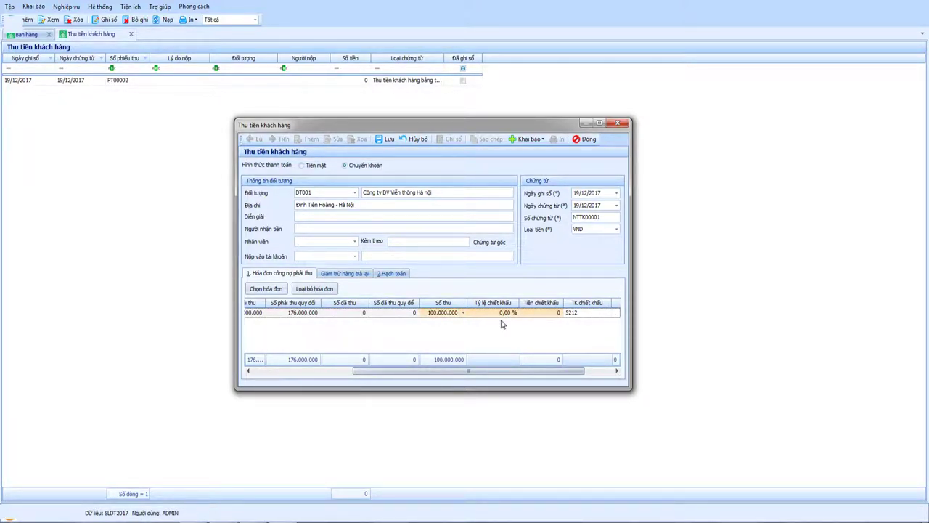
Step: Check the receipt's returned-goods deductions (Giảm trừ hàng trả lại) and its return-slip selection without choosing a slip
left_click(347, 275)
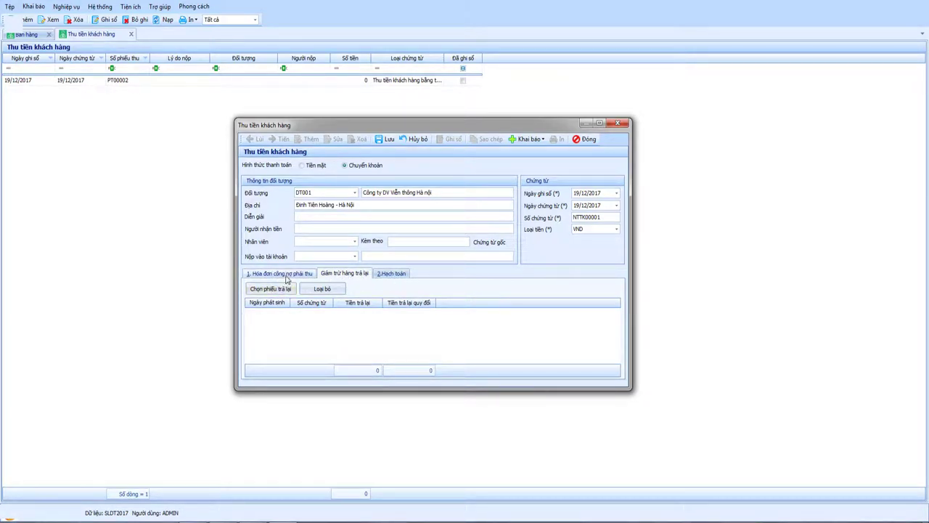
left_click(283, 290)
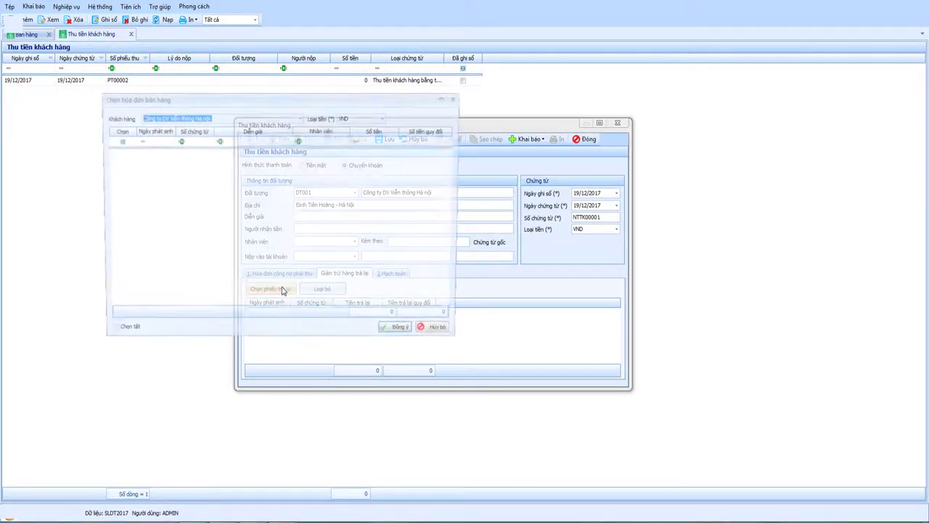
left_click(444, 335)
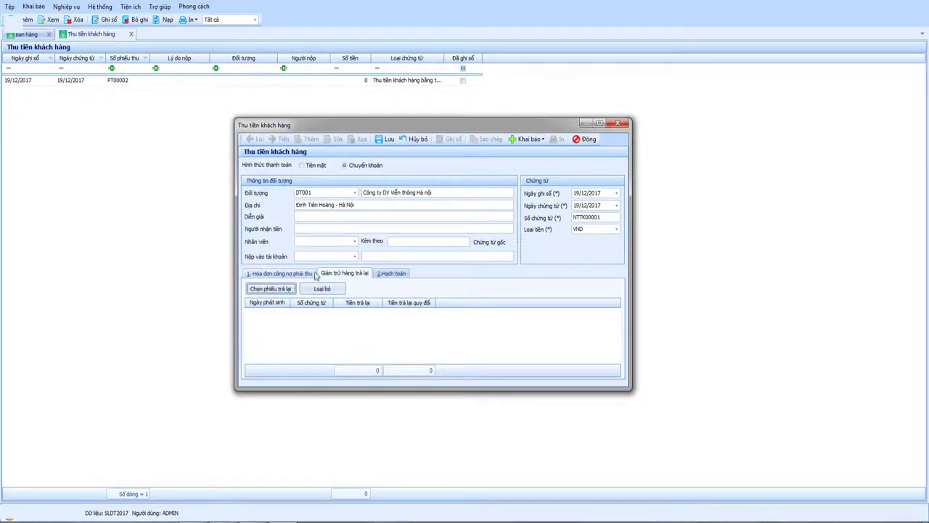
left_click(302, 273)
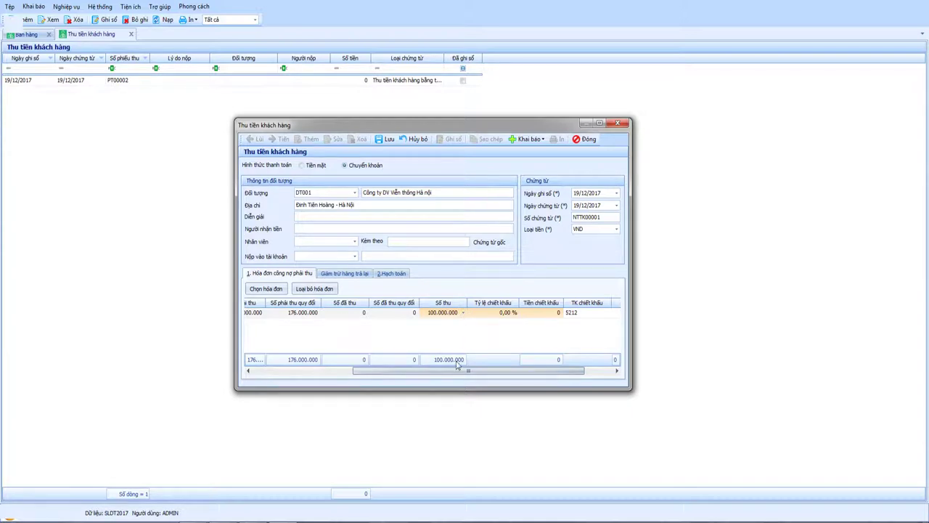
Step: Review the receipt's invoice amounts, accounting entry (Hạch toán) and document number (Số chứng từ)
left_click_drag(458, 371, 430, 374)
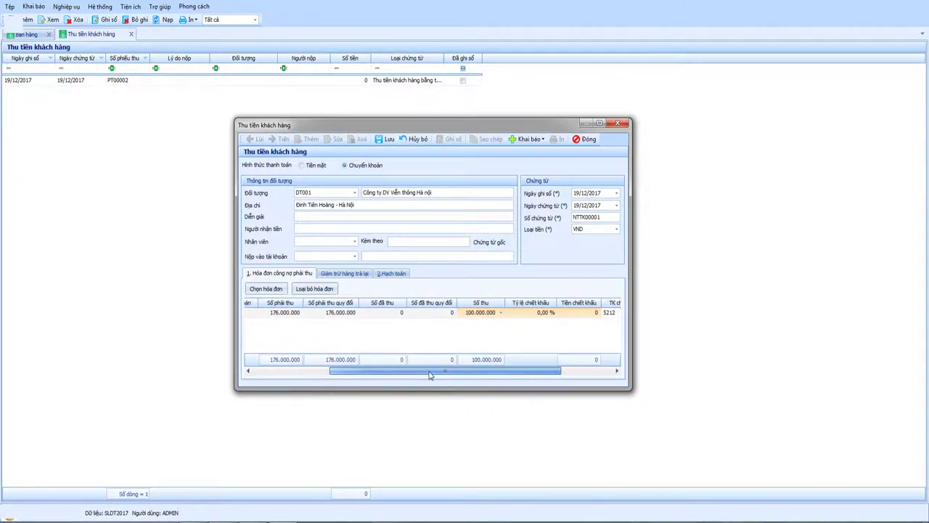
left_click(393, 275)
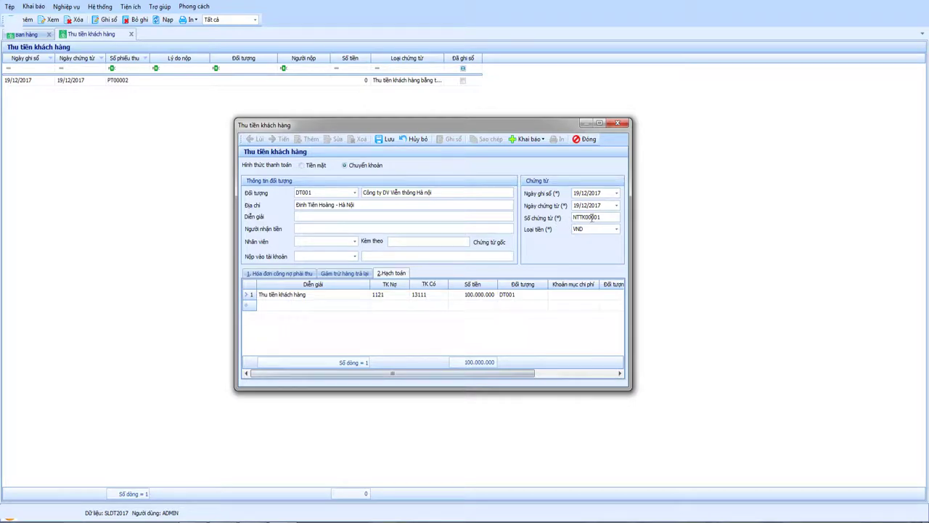
left_click_drag(605, 216, 550, 218)
mouse_move(459, 131)
left_mouse_down()
mouse_move(426, 133)
mouse_move(444, 133)
left_mouse_up()
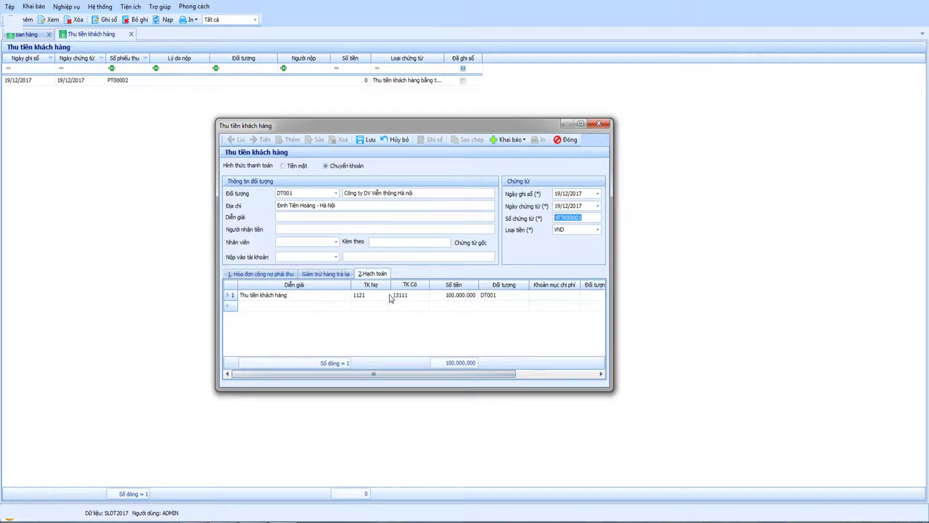
Step: Save the receipt with its deposit account (Nộp vào tài khoản) set to the Ngân hàng VIETCOMBANK account
left_click(365, 140)
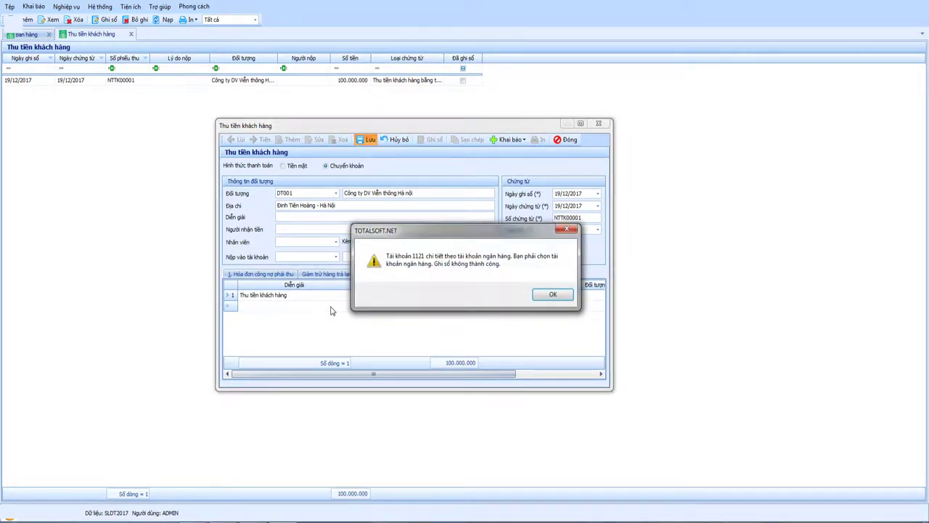
left_click(554, 294)
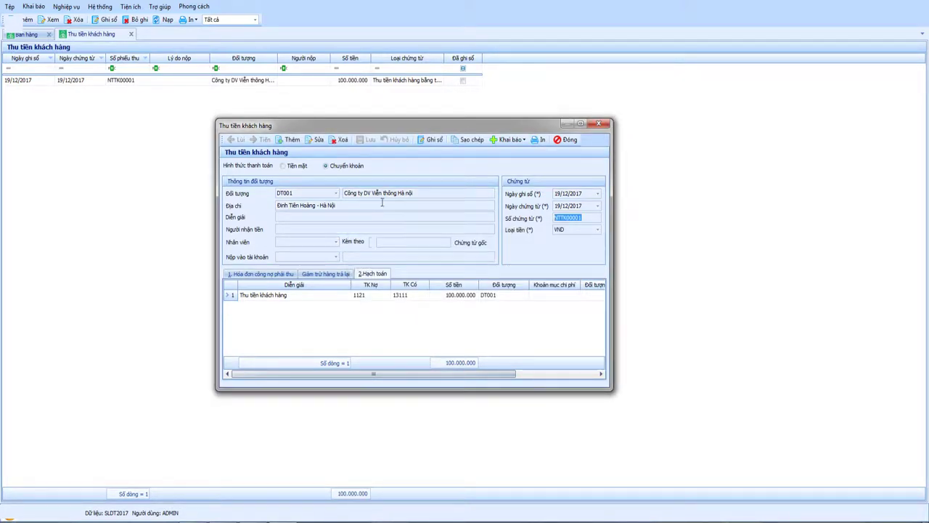
left_click(316, 140)
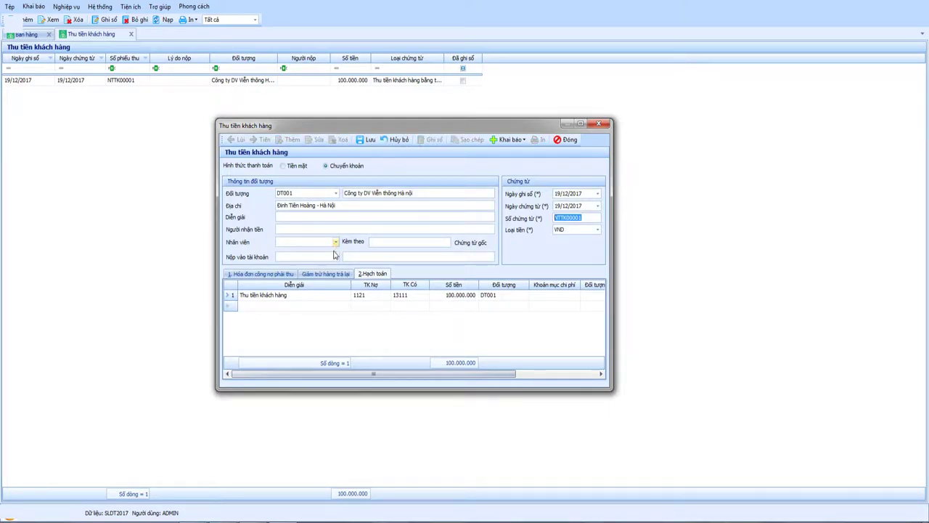
left_click(336, 256)
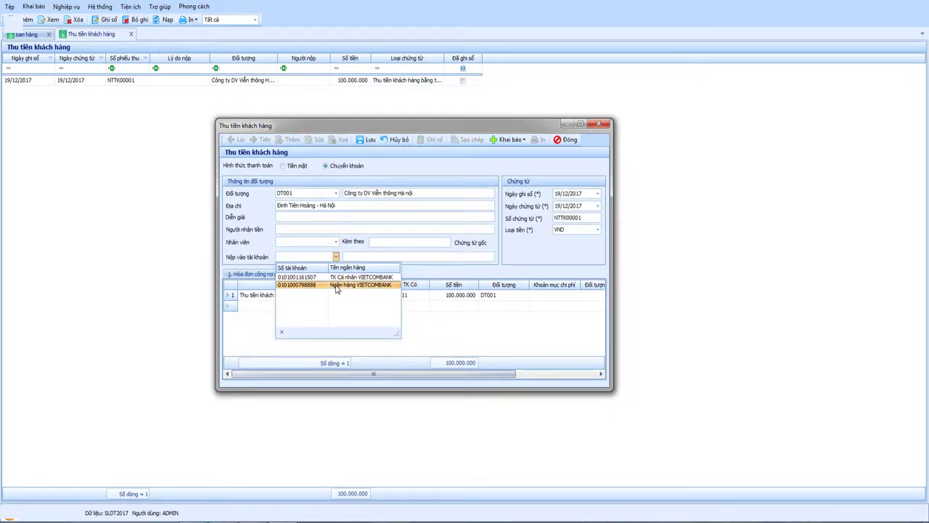
left_click(336, 285)
left_click(369, 140)
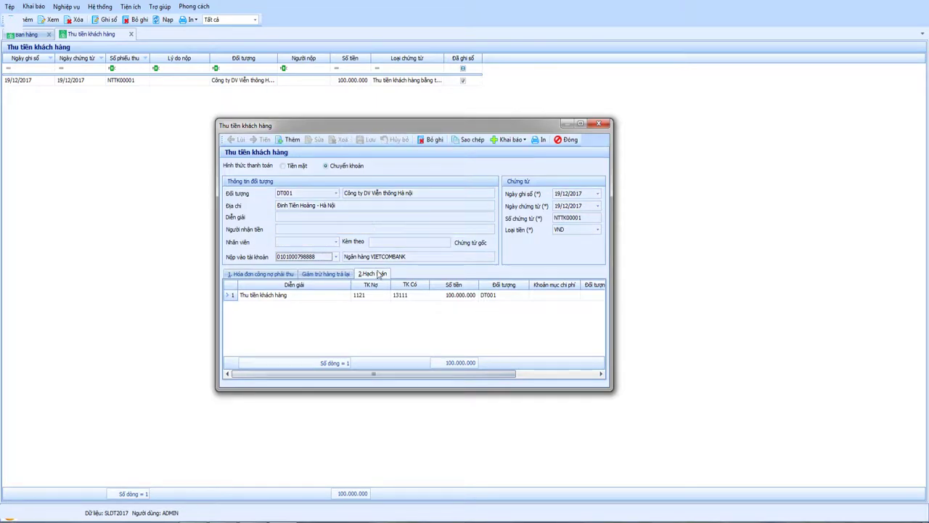
Step: Check the posted receipt's debit account (TK Nợ), and close the receipt and the Thu tiền khách hàng list
left_click(370, 296)
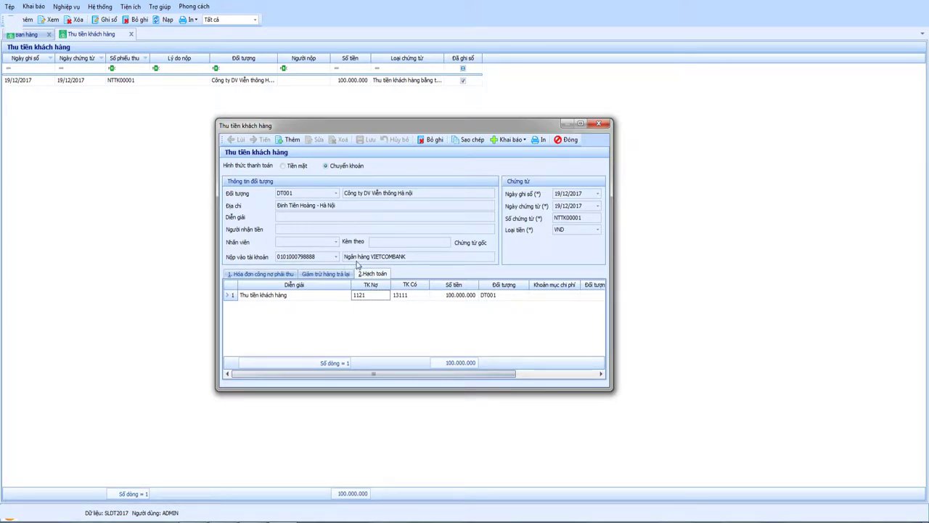
left_click(563, 140)
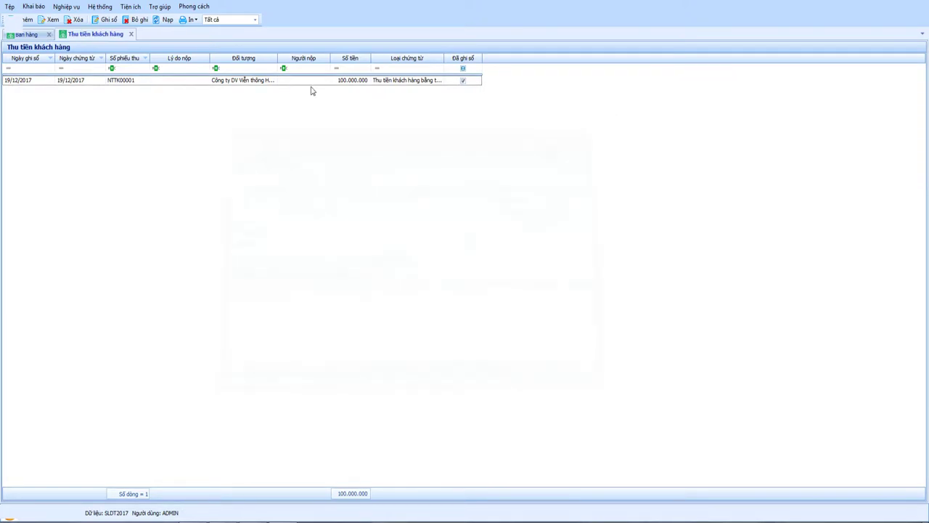
left_click(131, 34)
Step: View the Chi tiết thu nợ khách hàng theo hóa đơn report for Công ty DV Viễn thông Hà nội over Năm nay, and close it
double_click(740, 293)
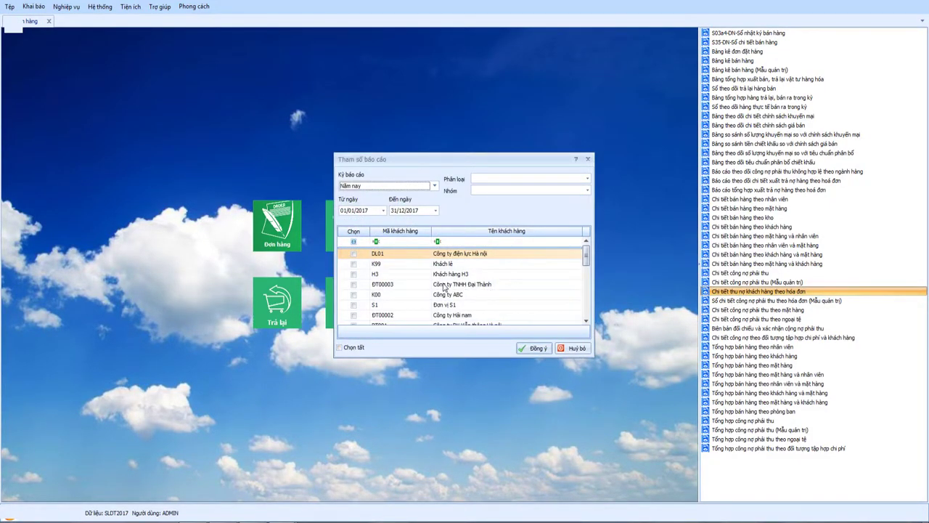
scroll(445, 288, "down", 1)
left_click(353, 295)
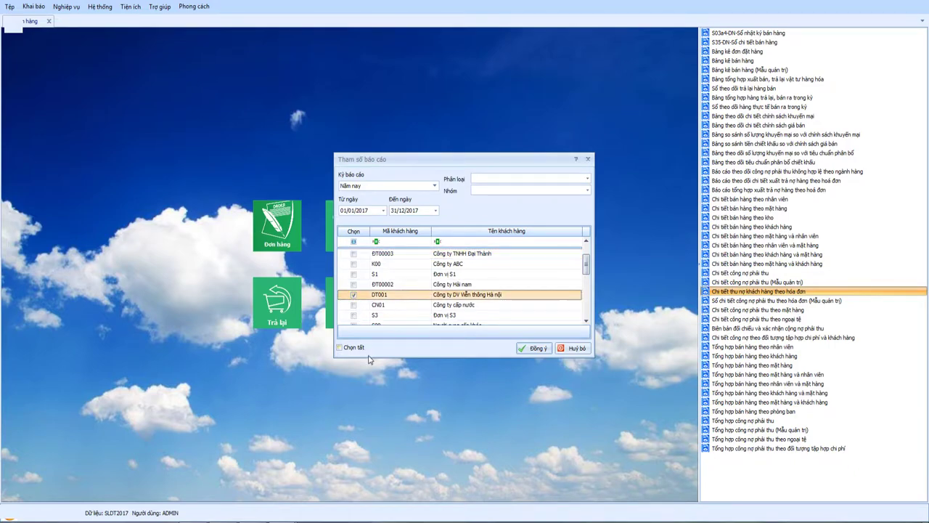
left_click(434, 186)
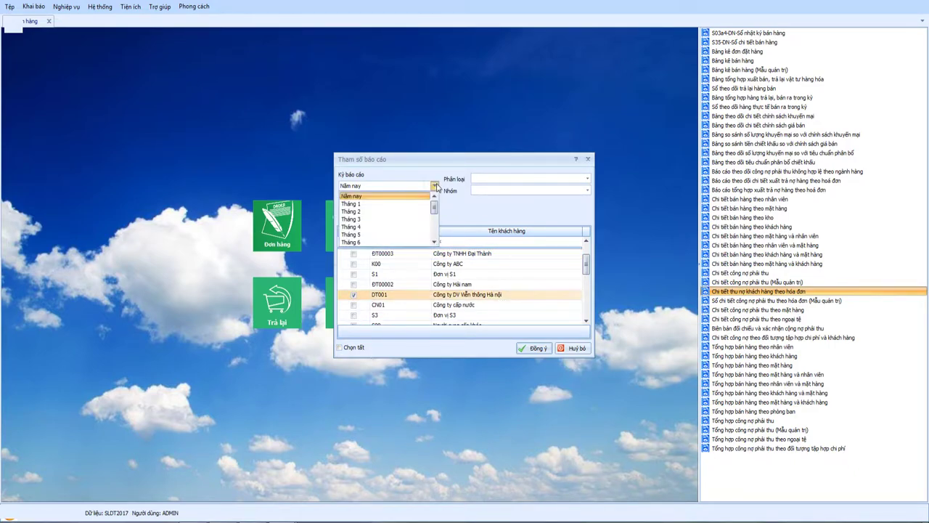
left_click(402, 196)
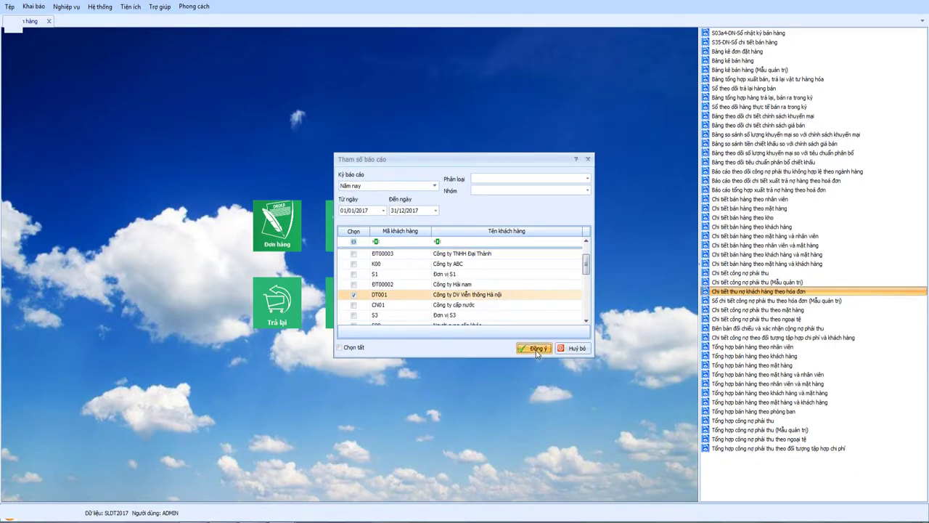
left_click(538, 350)
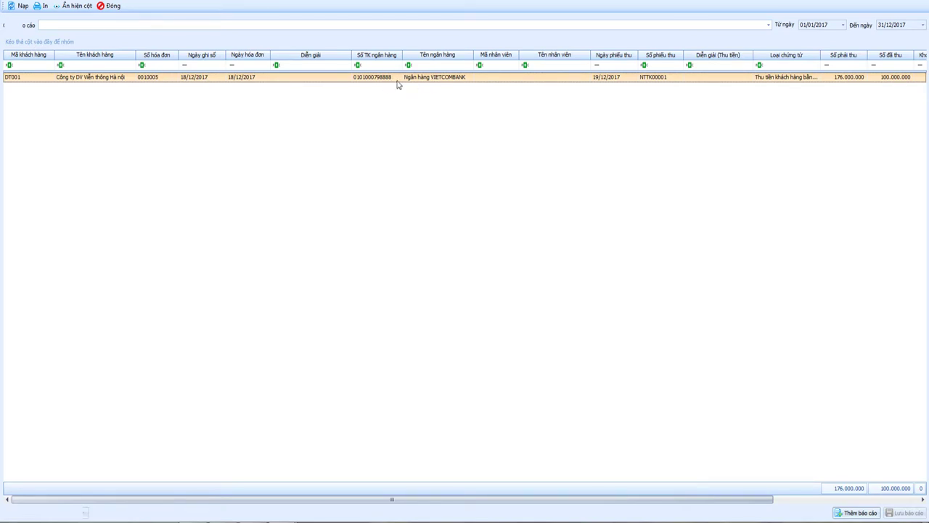
left_click_drag(395, 500, 591, 501)
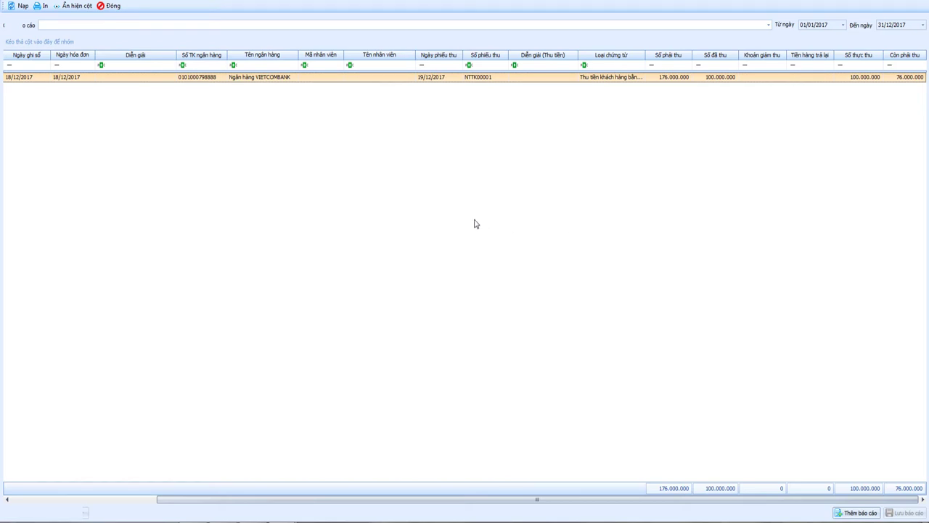
left_click(108, 8)
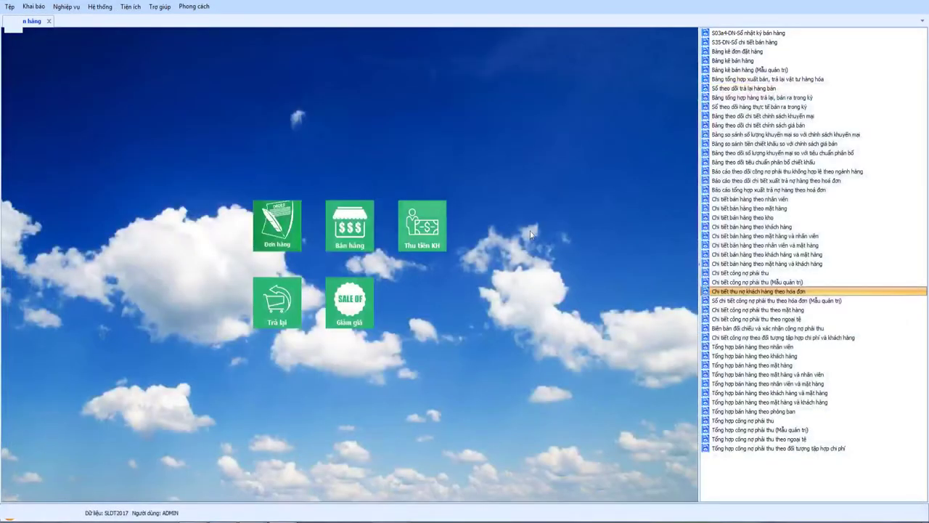